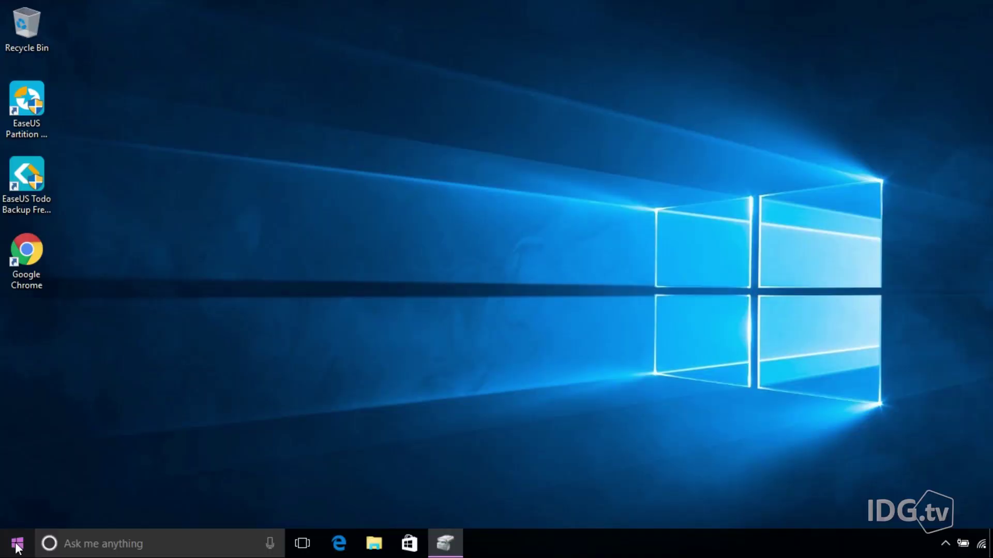
Step: Open the Win+X power-user menu from the Start button
{"action": "right_click", "coordinate": [19, 549]}
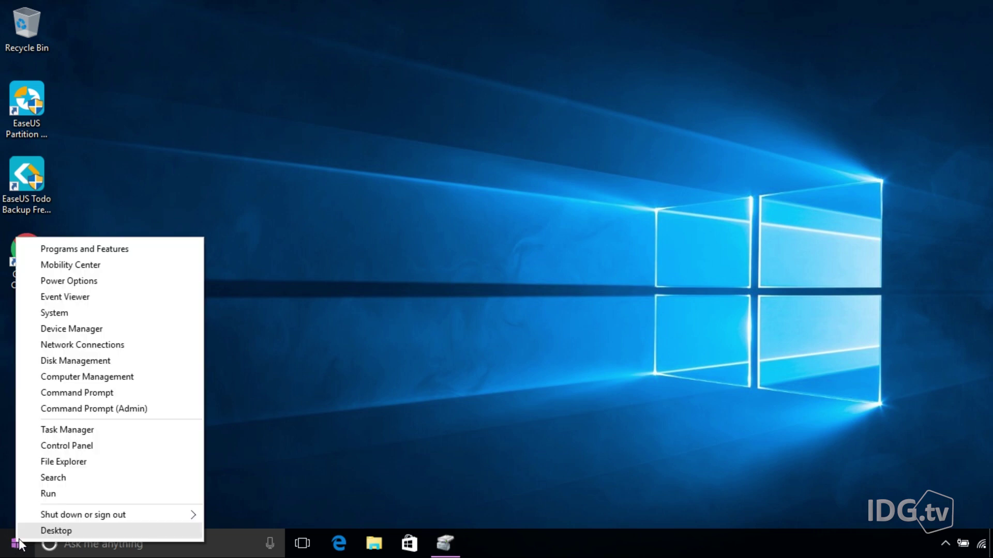
Step: Open Disk Management maximized to show Disk 0's four partitions and the CD-ROM drive
{"action": "left_click", "coordinate": [93, 363]}
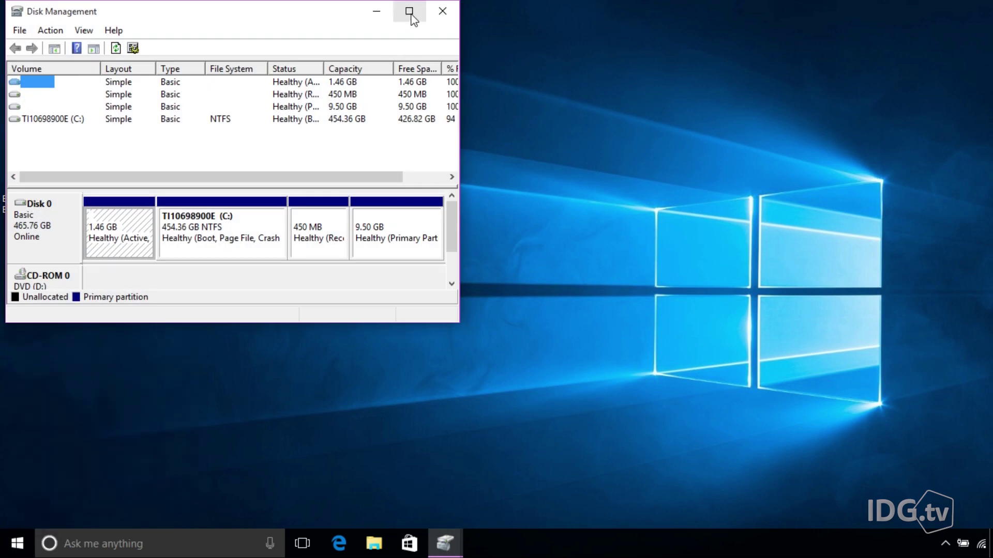
{"action": "left_click", "coordinate": [410, 12]}
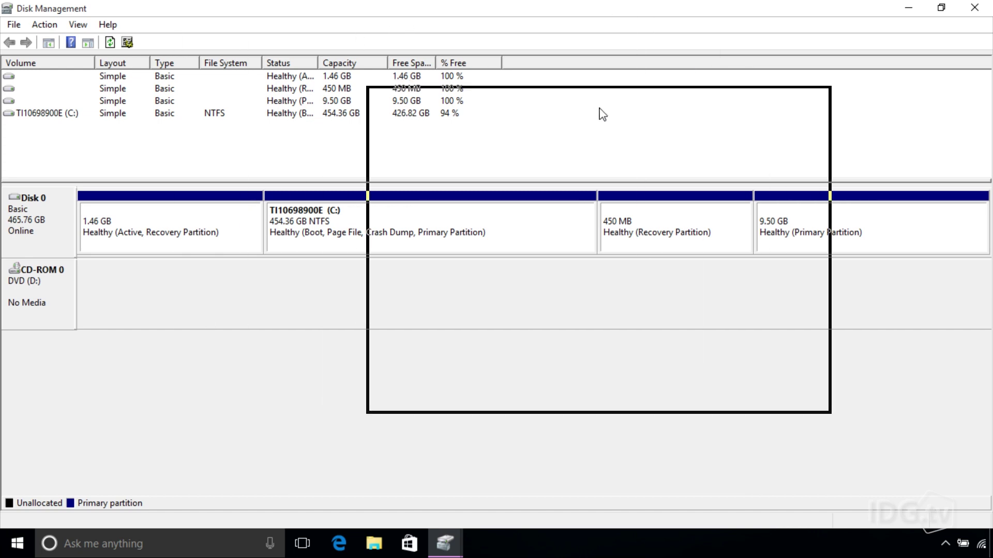
Step: Snap Disk Management to the right half and launch EaseUS Partition Master, approving the UAC prompt
{"action": "key", "text": "super+Right"}
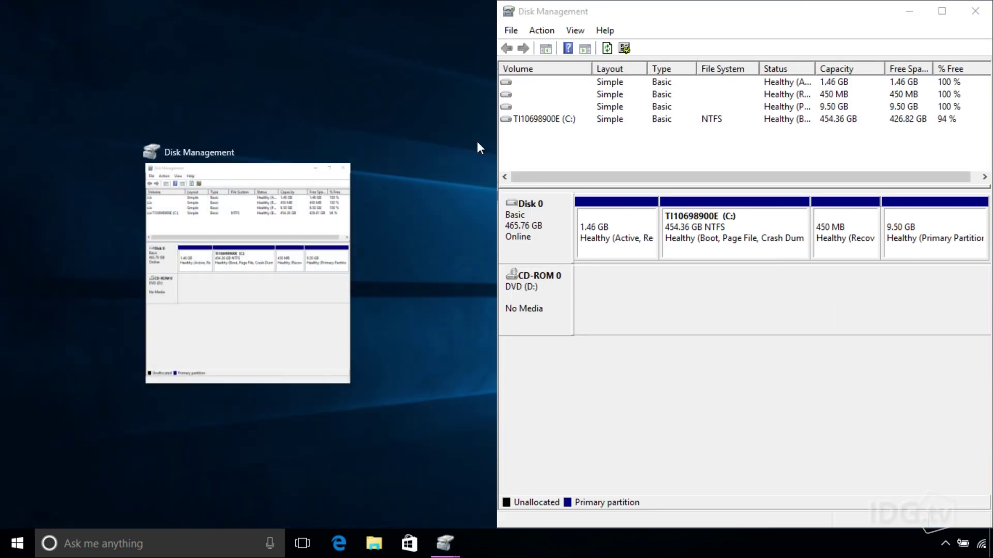
{"action": "left_click", "coordinate": [399, 209]}
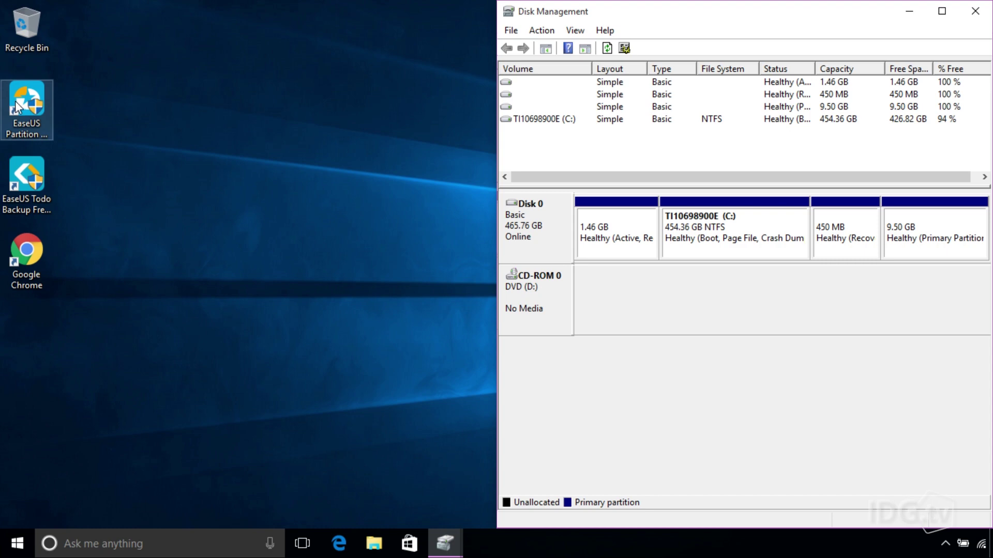
{"action": "double_click", "coordinate": [18, 106]}
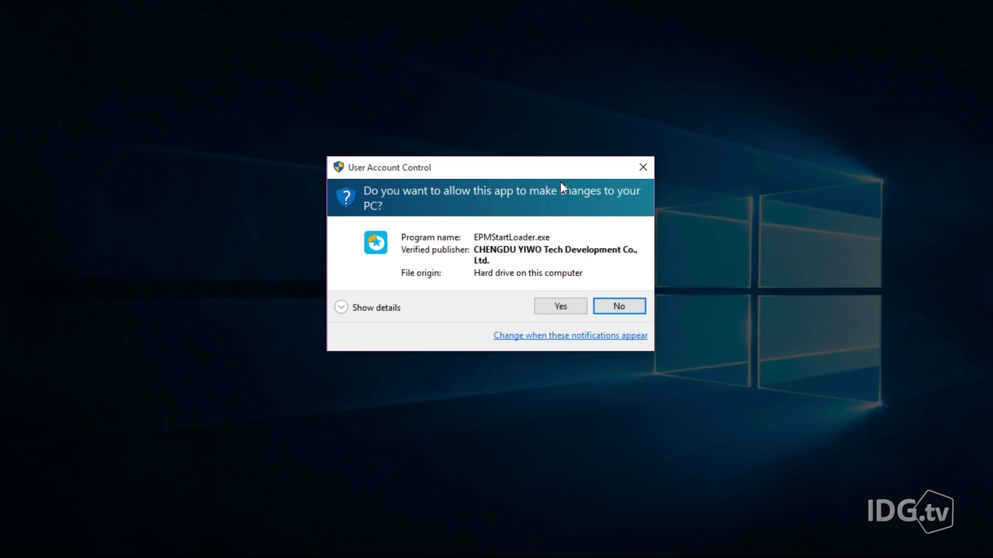
{"action": "left_click", "coordinate": [560, 306]}
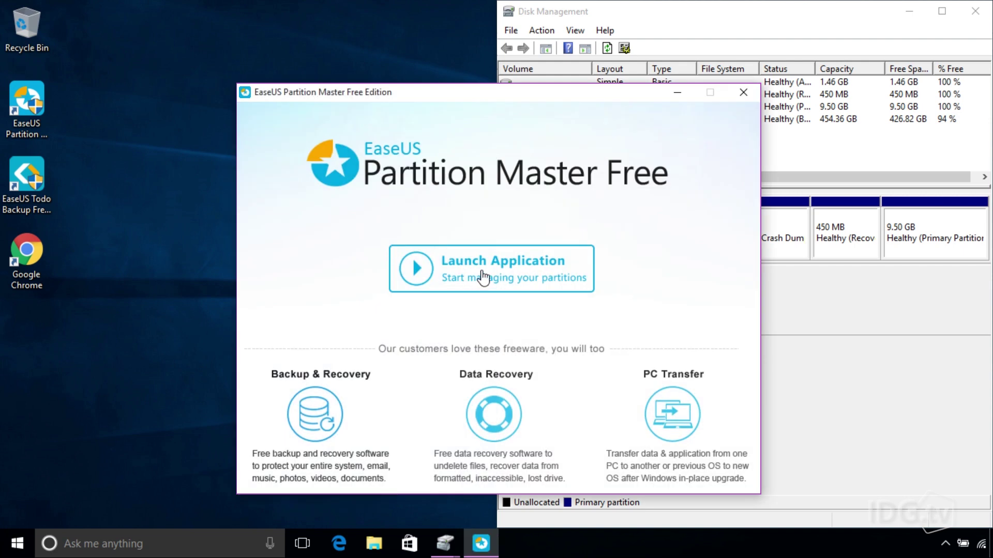
Step: Tile the EaseUS partition list left and the widened Disk Management right for comparison
{"action": "left_click", "coordinate": [481, 278]}
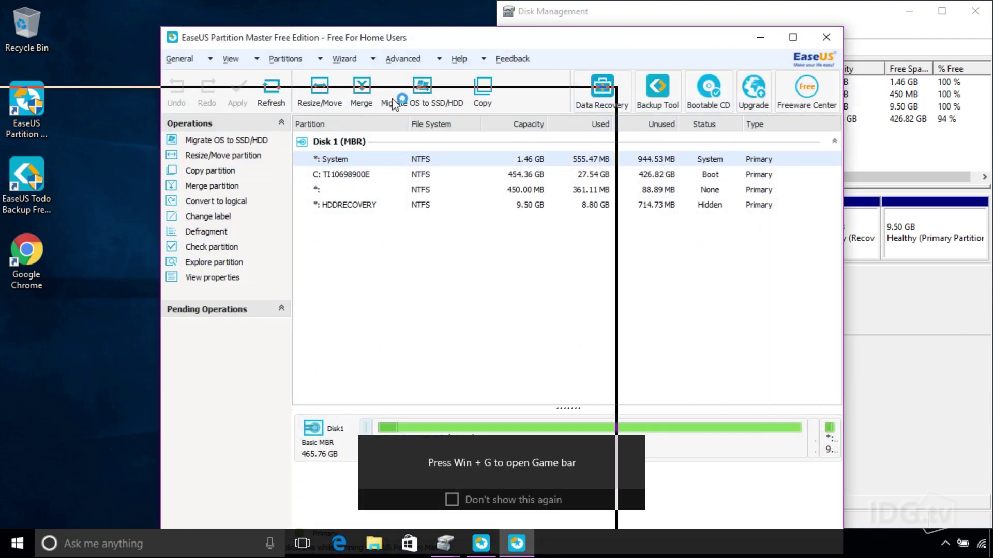
{"action": "left_click_drag", "start_coordinate": [626, 44], "coordinate": [4, 251]}
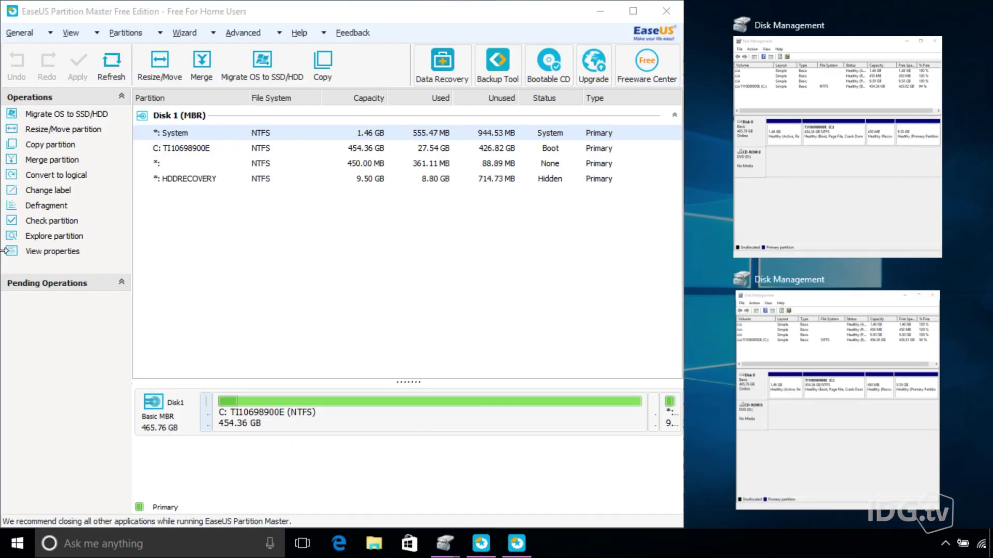
{"action": "left_click", "coordinate": [810, 209]}
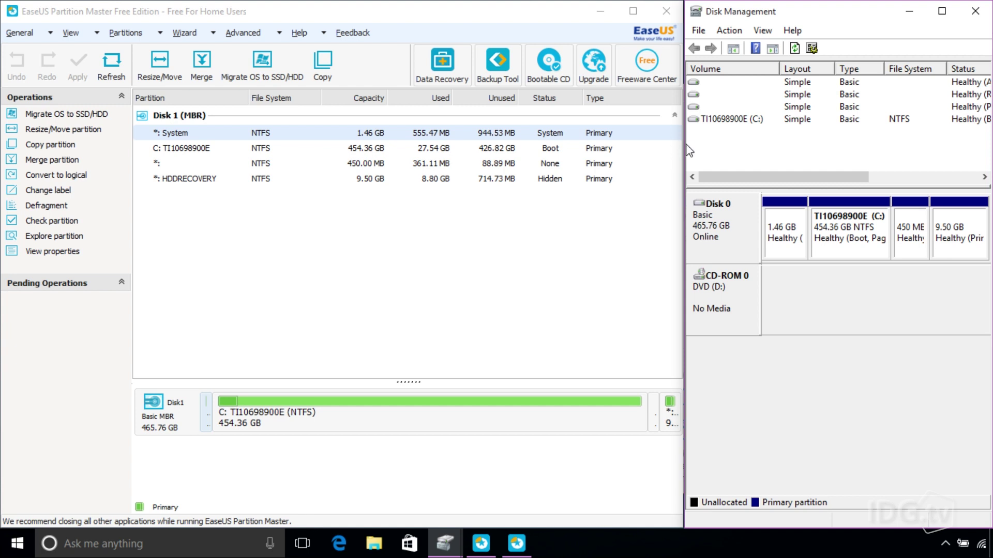
{"action": "left_click_drag", "start_coordinate": [684, 144], "coordinate": [551, 152]}
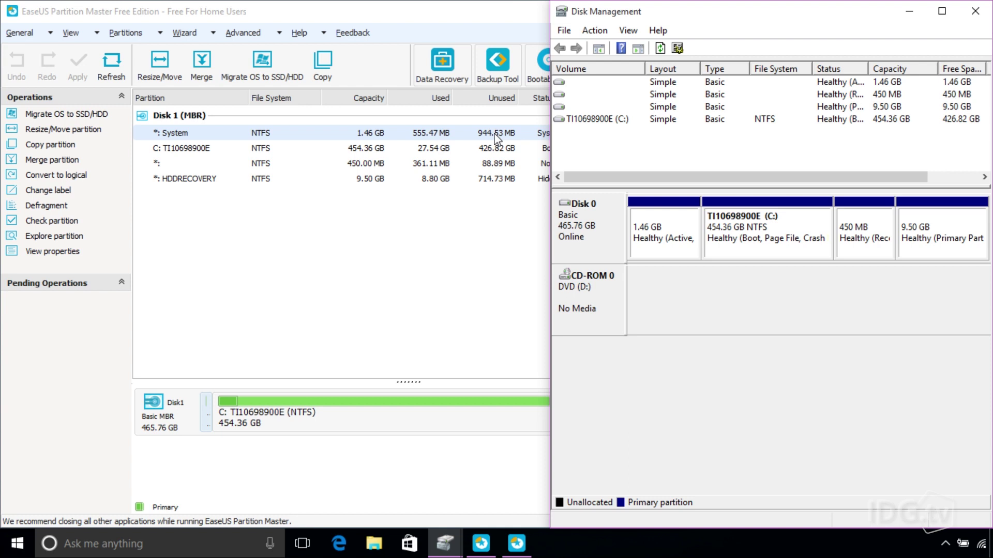
{"action": "right_click", "coordinate": [479, 133]}
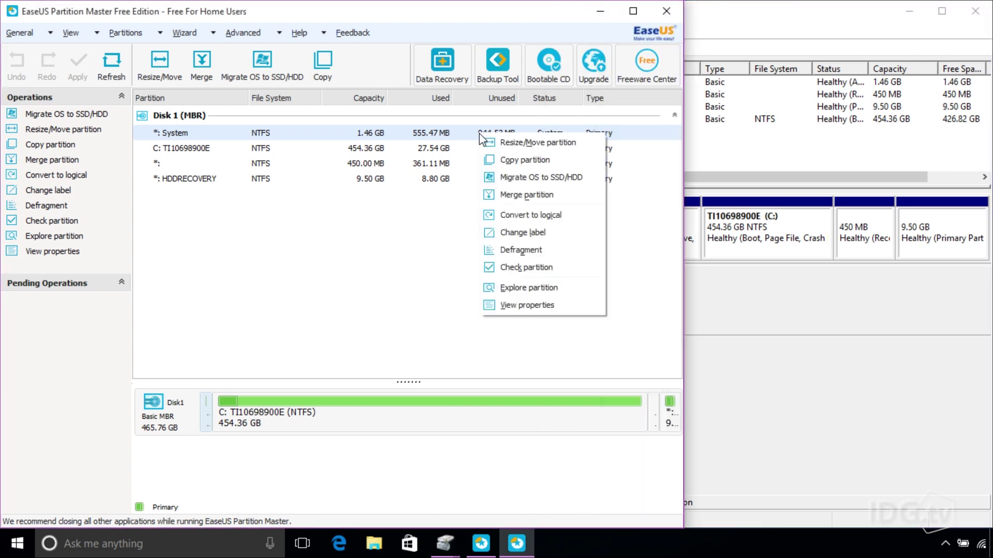
{"action": "left_click", "coordinate": [511, 291]}
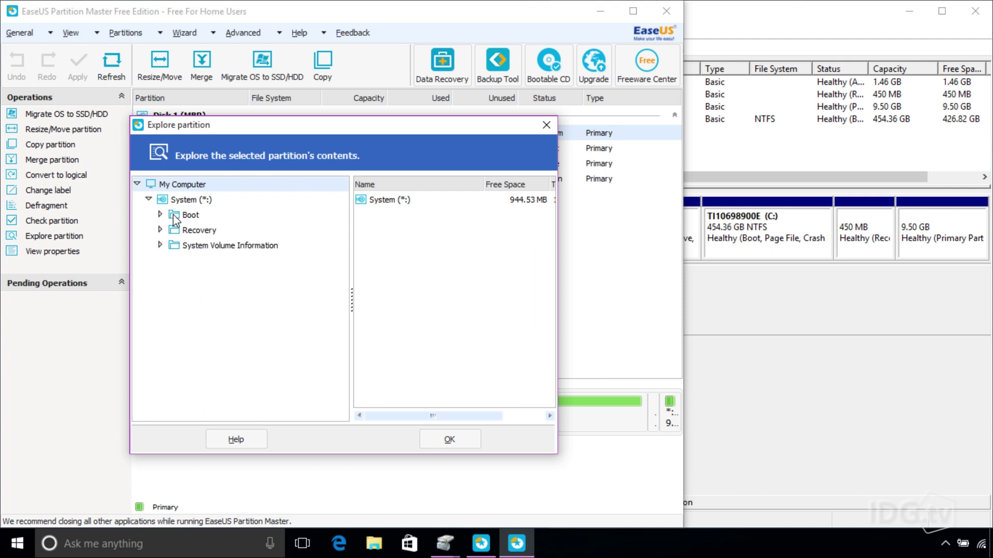
{"action": "left_click", "coordinate": [546, 126]}
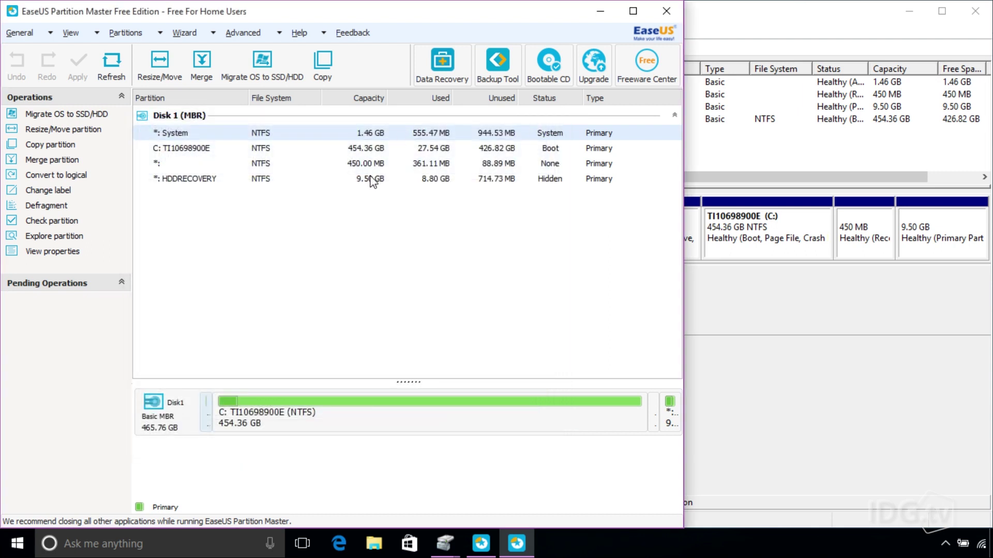
{"action": "left_click", "coordinate": [715, 125]}
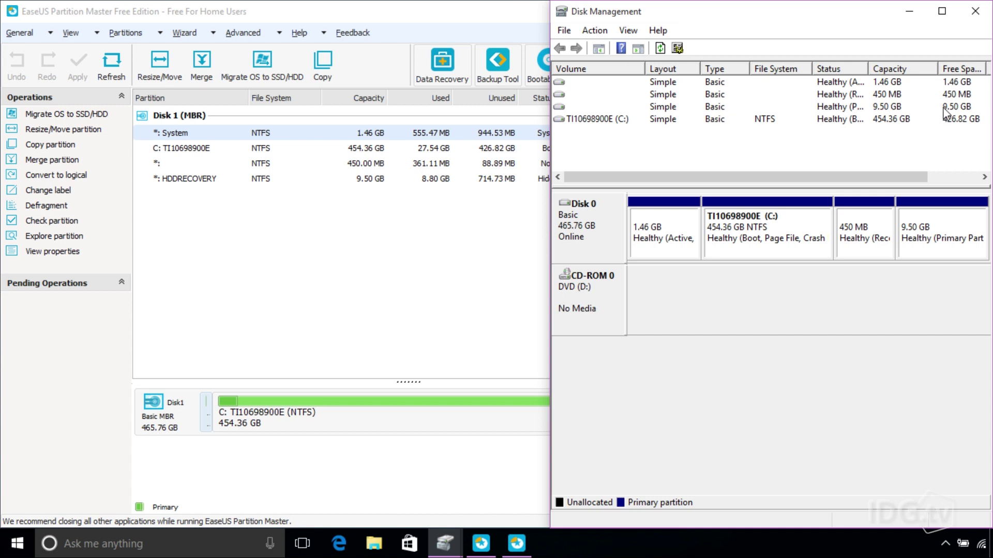
{"action": "left_click", "coordinate": [375, 180]}
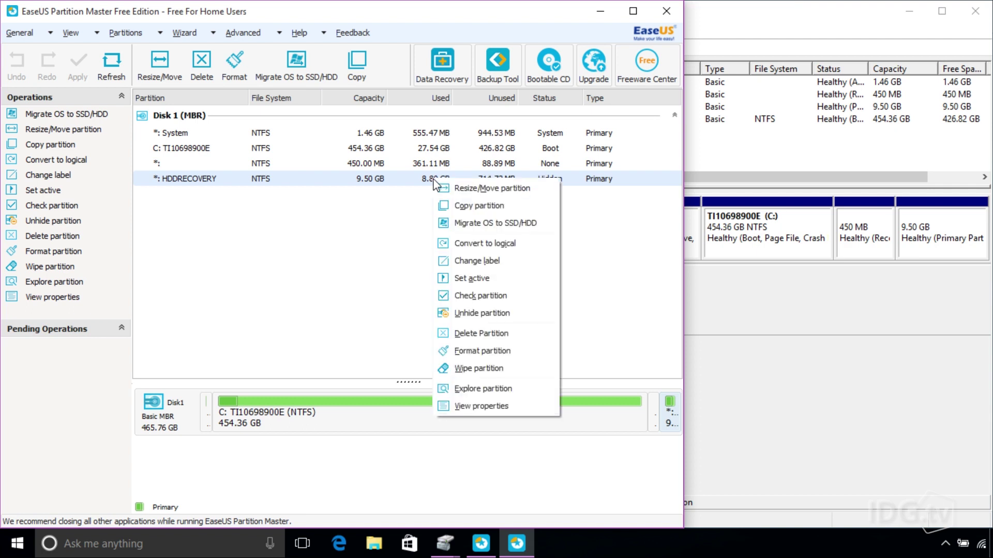
{"action": "left_click", "coordinate": [470, 389]}
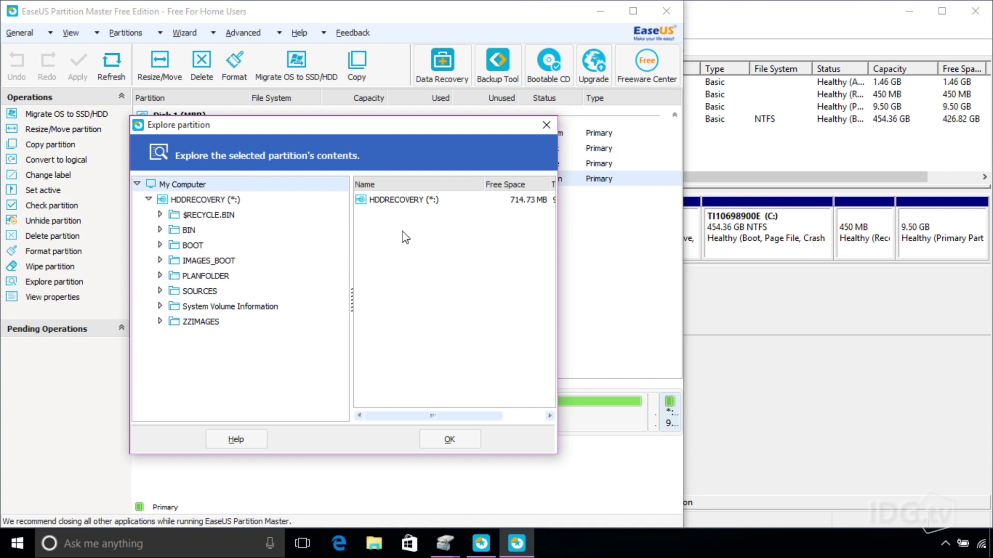
{"action": "left_click", "coordinate": [546, 126]}
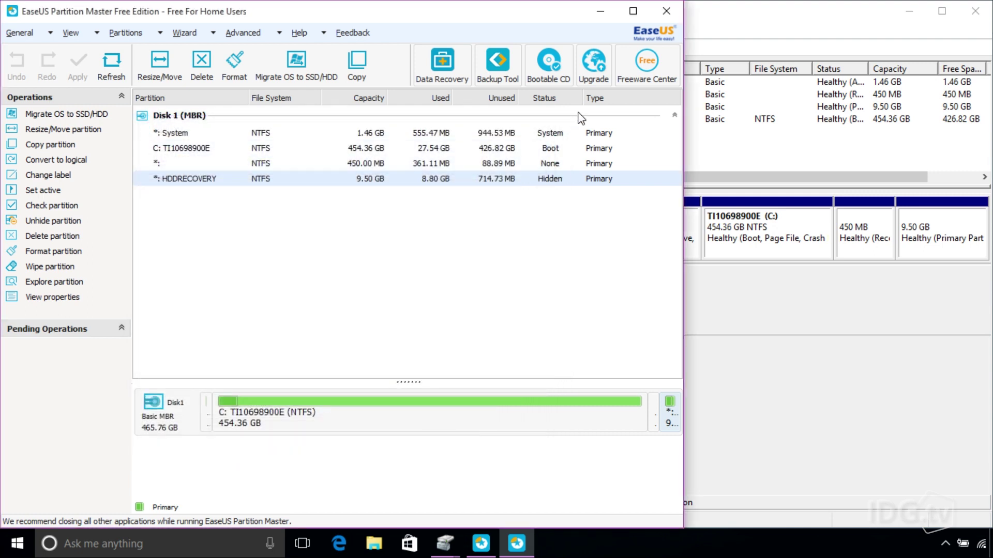